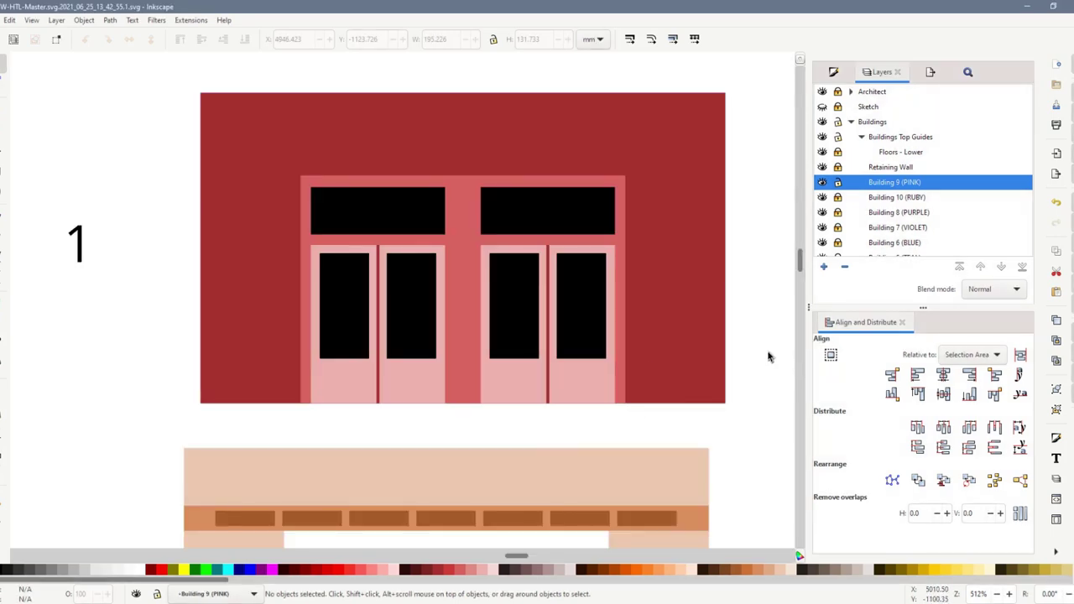
Colour the duplicated ROYAL SCOT HOTEL sign text dark navy #0B1728
{"action": "scroll", "coordinate": [663, 340], "scroll_direction": "down", "scroll_amount": 3}
{"action": "scroll", "coordinate": [662, 344], "scroll_direction": "down", "scroll_amount": 5}
{"action": "scroll", "coordinate": [663, 344], "scroll_direction": "down", "scroll_amount": 6}
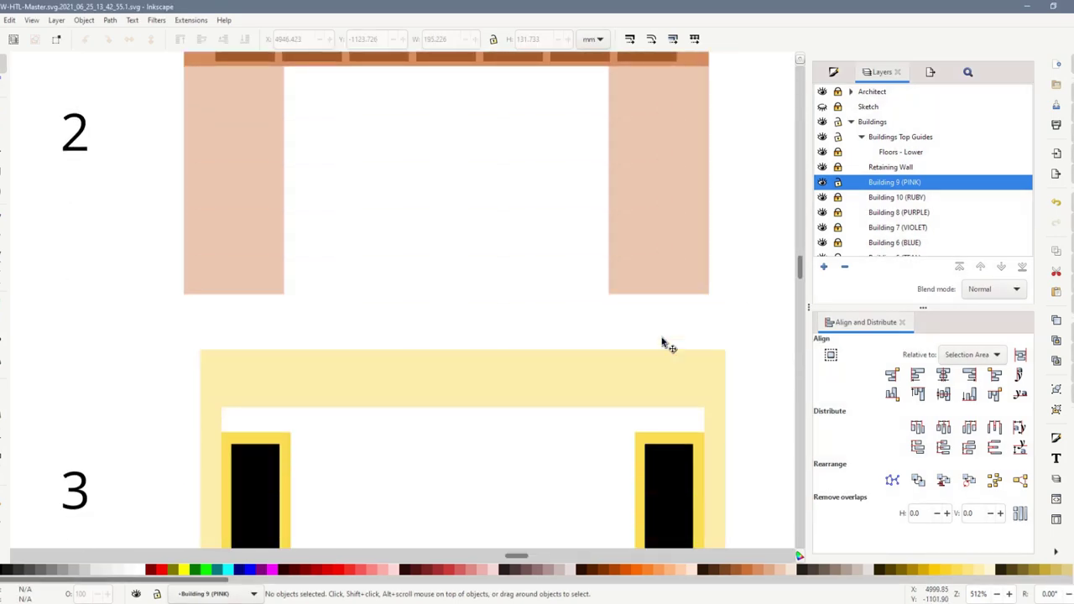
{"action": "scroll", "coordinate": [662, 344], "scroll_direction": "down", "scroll_amount": 8}
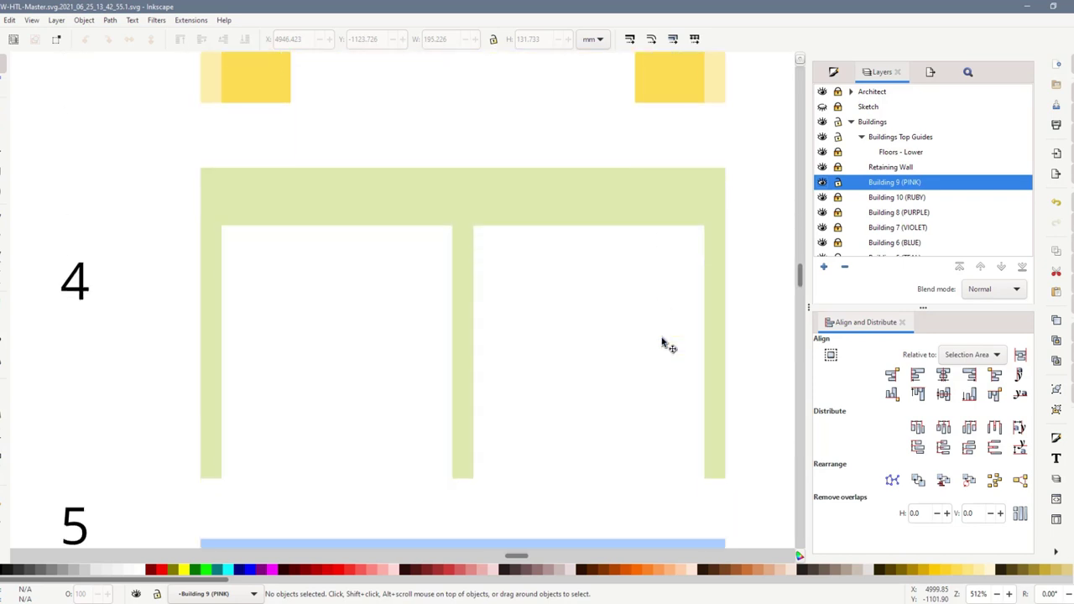
{"action": "scroll", "coordinate": [663, 344], "scroll_direction": "down", "scroll_amount": 5}
{"action": "scroll", "coordinate": [661, 343], "scroll_direction": "down", "scroll_amount": 4, "text": "ctrl"}
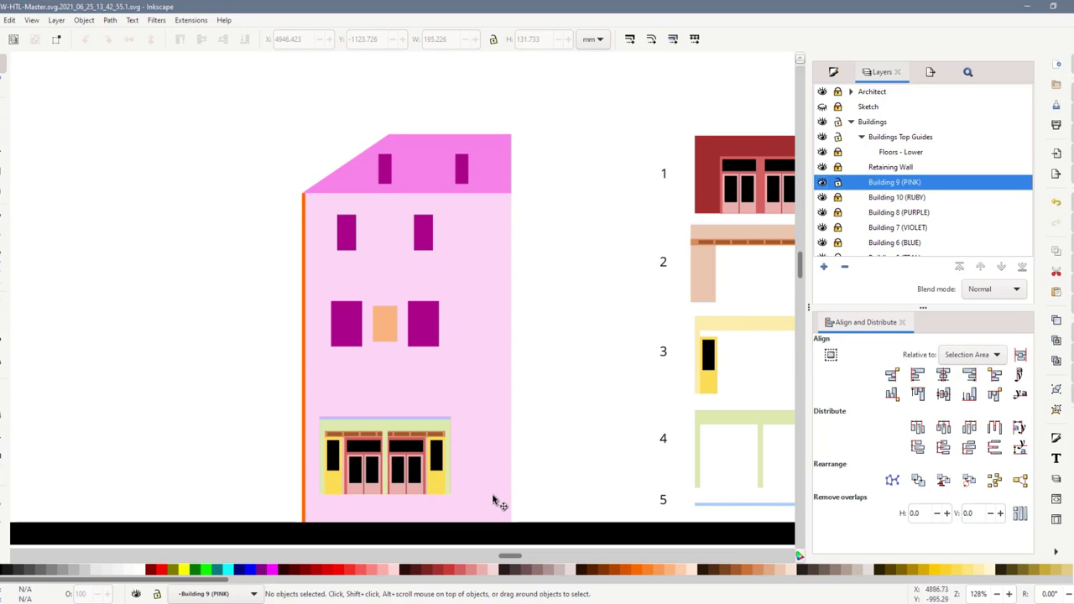
{"action": "scroll", "coordinate": [510, 417], "scroll_direction": "down", "scroll_amount": 2, "text": "ctrl"}
{"action": "scroll", "coordinate": [618, 391], "scroll_direction": "up", "scroll_amount": 4}
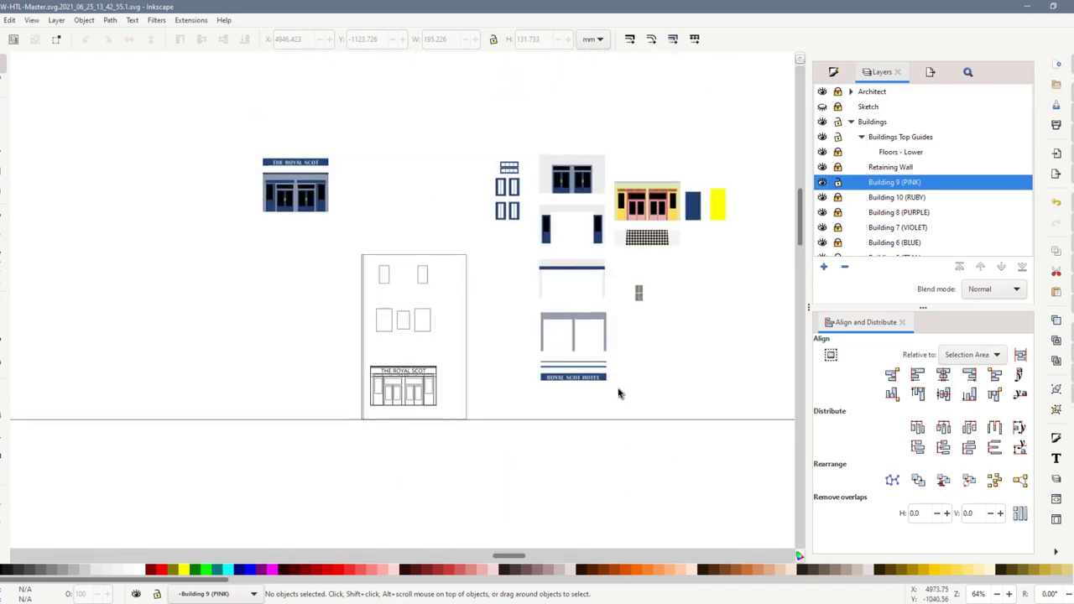
{"action": "scroll", "coordinate": [595, 204], "scroll_direction": "up", "scroll_amount": 6, "text": "ctrl"}
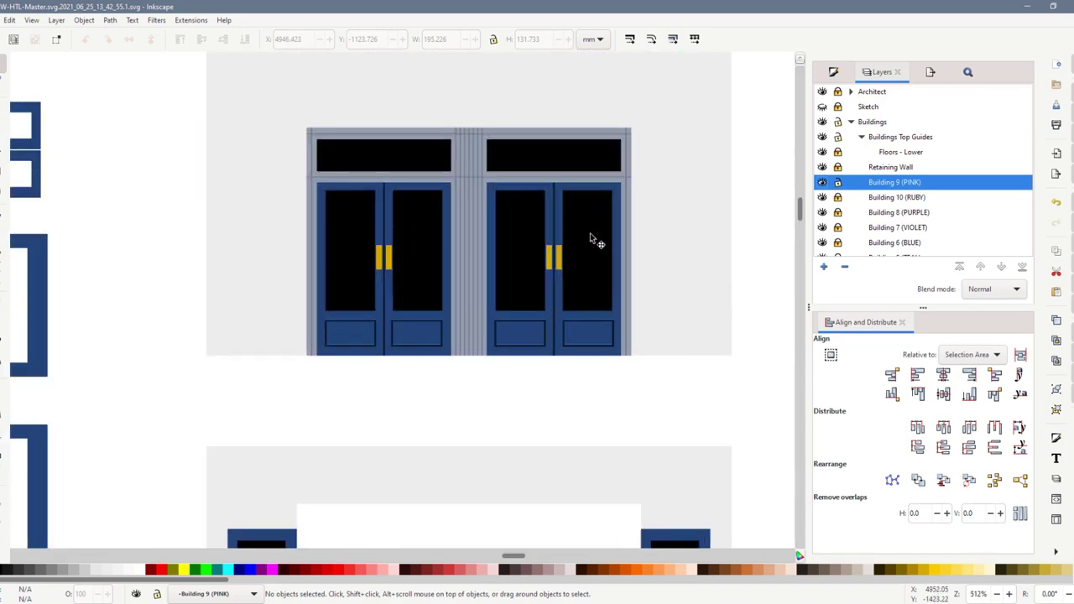
{"action": "scroll", "coordinate": [589, 239], "scroll_direction": "up", "scroll_amount": 2}
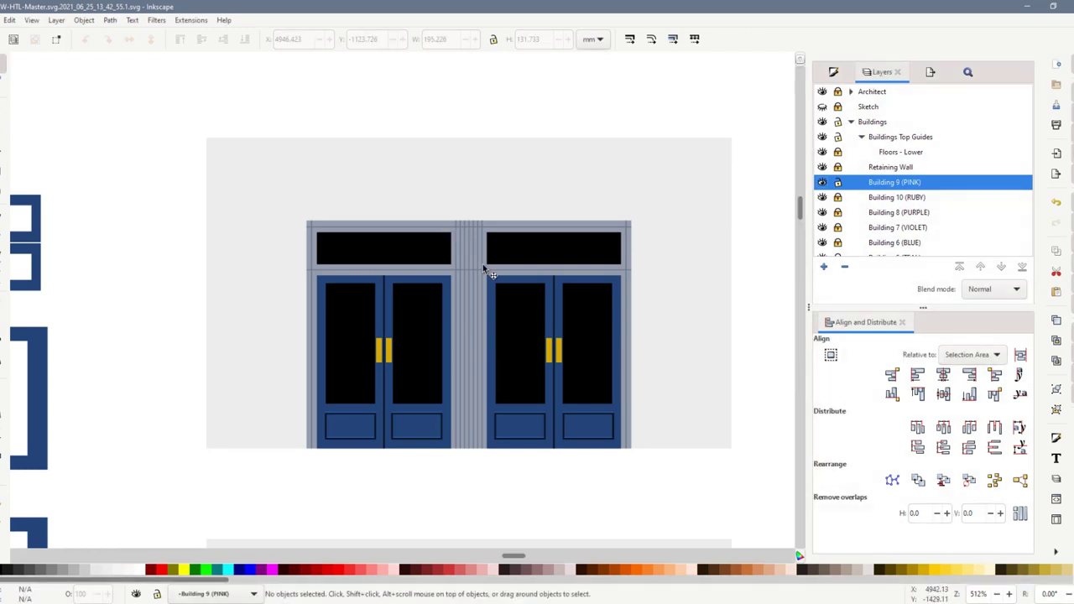
{"action": "scroll", "coordinate": [483, 268], "scroll_direction": "up", "scroll_amount": 3, "text": "ctrl"}
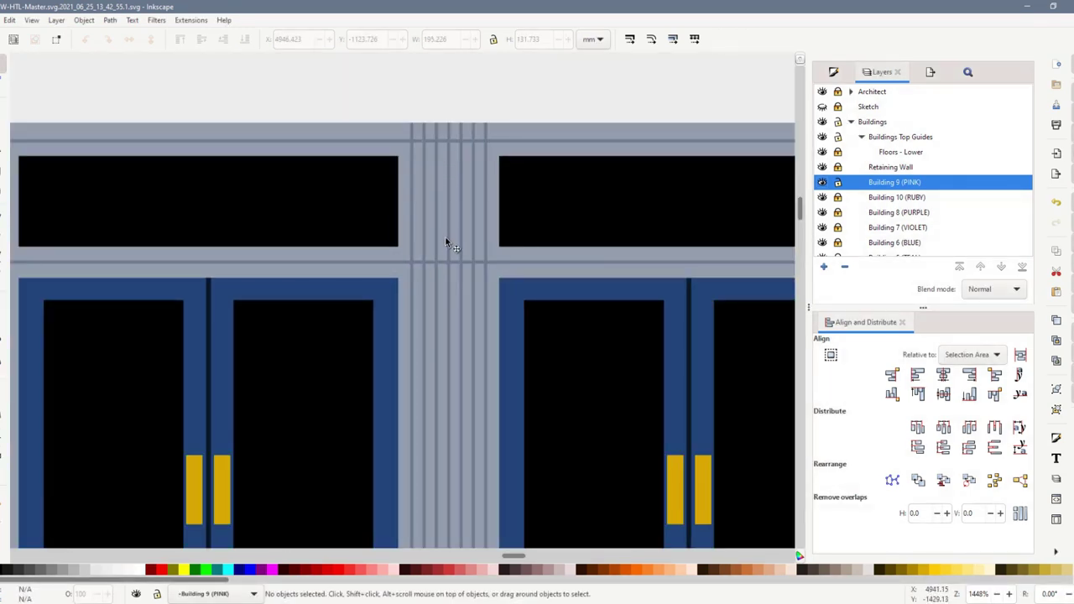
{"action": "scroll", "coordinate": [439, 244], "scroll_direction": "down", "scroll_amount": 8}
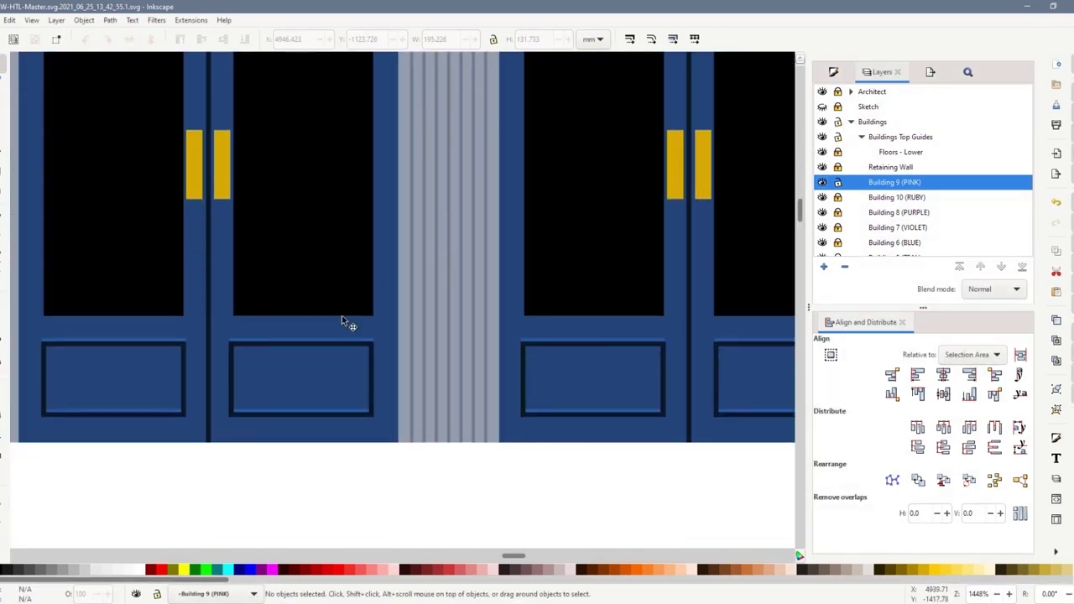
{"action": "scroll", "coordinate": [229, 405], "scroll_direction": "up", "scroll_amount": 4, "text": "ctrl"}
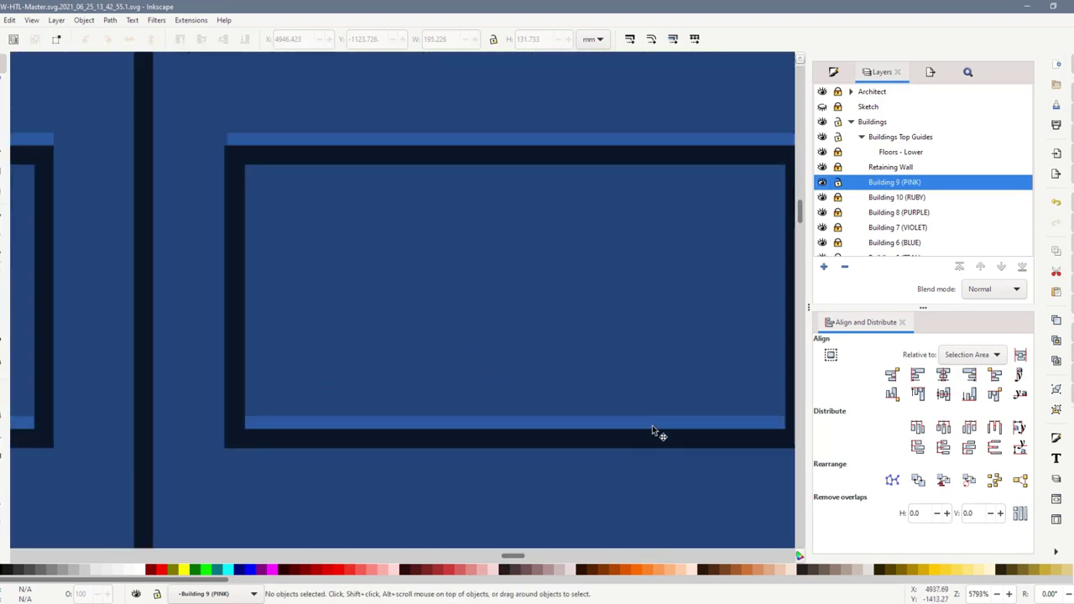
{"action": "scroll", "coordinate": [652, 426], "scroll_direction": "left", "scroll_amount": 1, "text": "shift"}
{"action": "scroll", "coordinate": [649, 425], "scroll_direction": "right", "scroll_amount": 3, "text": "shift"}
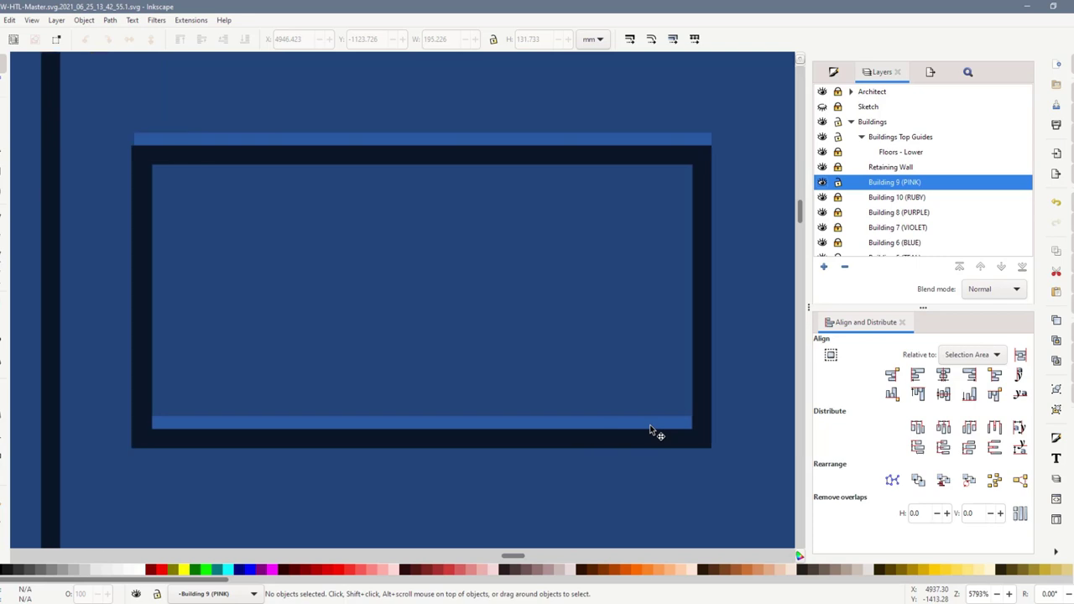
{"action": "scroll", "coordinate": [395, 346], "scroll_direction": "right", "scroll_amount": 1, "text": "shift"}
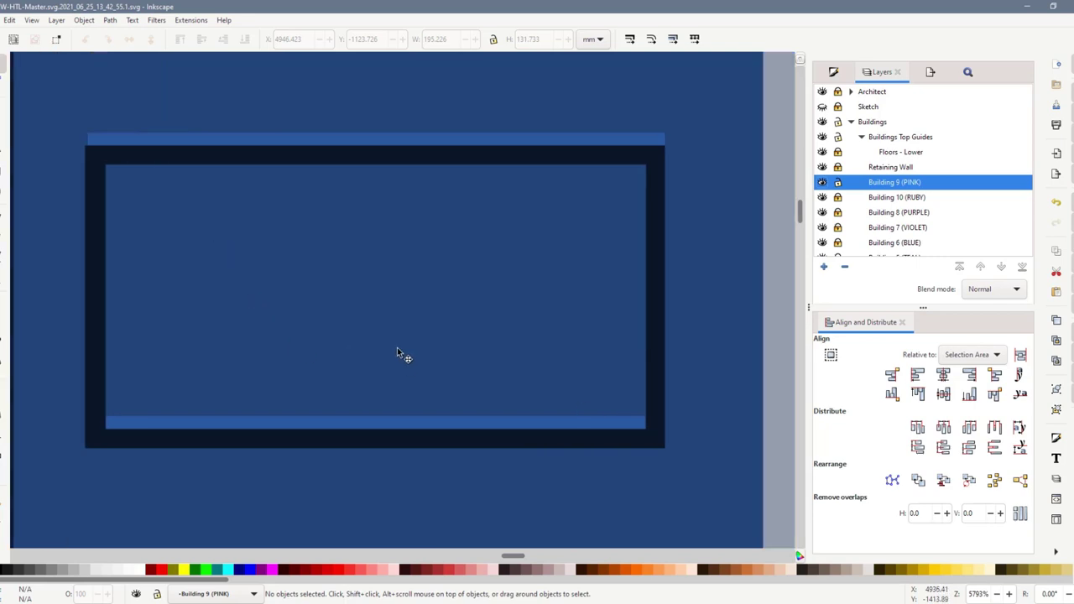
{"action": "scroll", "coordinate": [394, 345], "scroll_direction": "down", "scroll_amount": 4, "text": "ctrl"}
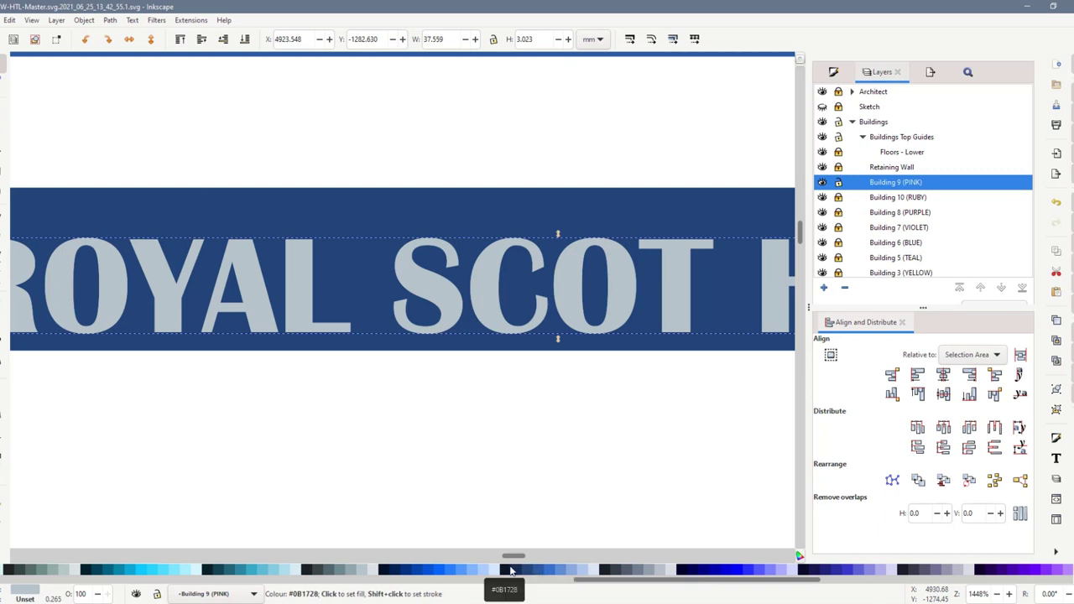
{"action": "left_click", "coordinate": [510, 569]}
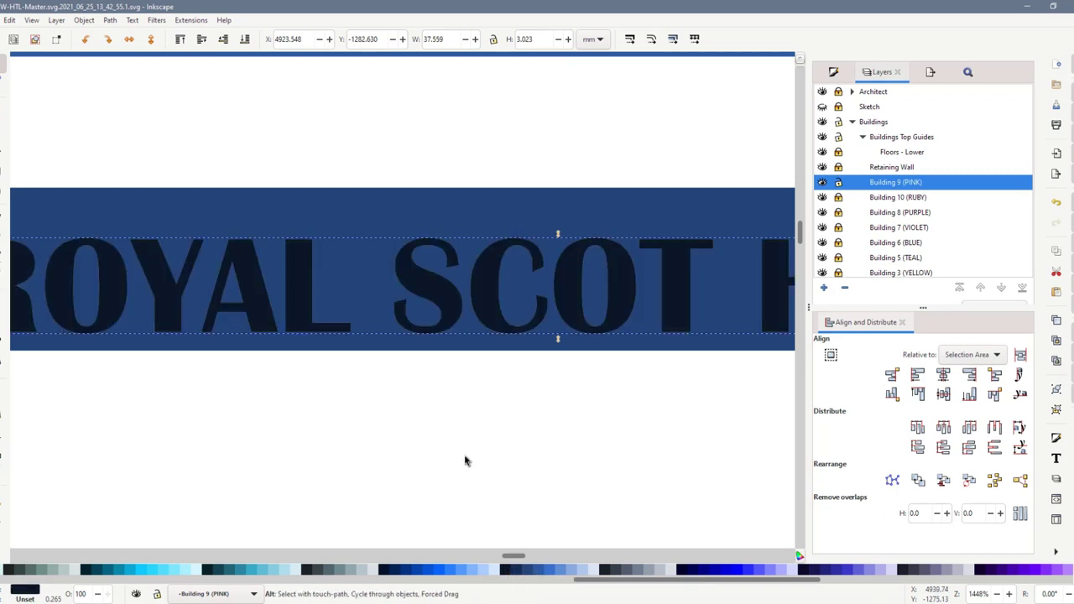
Lower the navy copy beneath the lighter text and nudge the two apart diagonally as a shadow
{"action": "key", "text": "Page_Down"}
{"action": "key", "text": "alt+Right"}
{"action": "key", "text": "alt+Right"}
{"action": "key", "text": "alt+Right"}
{"action": "key", "text": "alt+Down"}
{"action": "key", "text": "alt+Down"}
{"action": "key", "text": "alt+Down"}
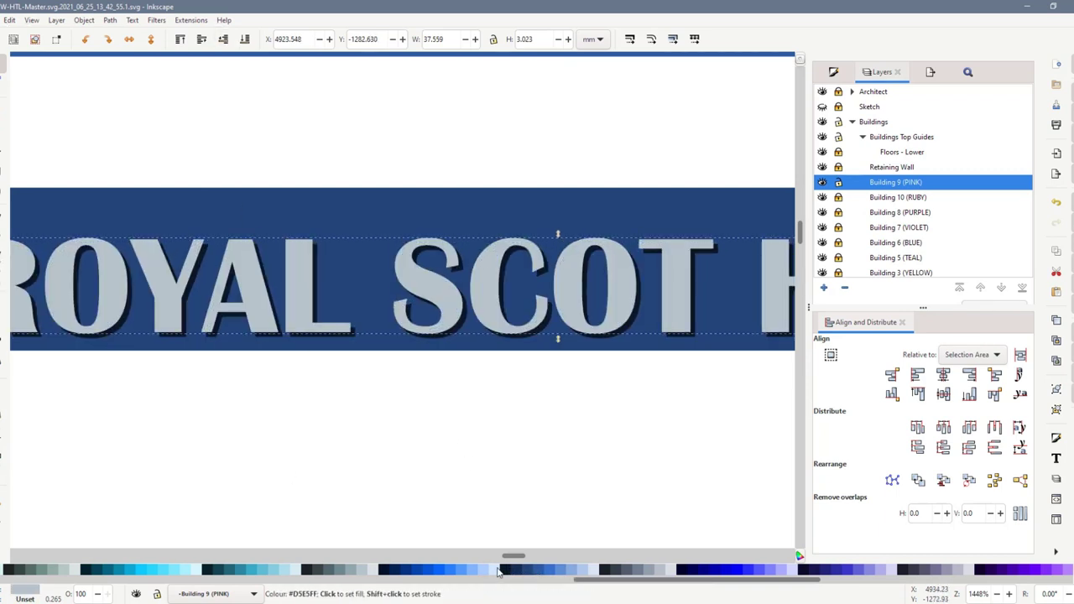
{"action": "key", "text": "alt+Up"}
{"action": "key", "text": "alt+Up"}
{"action": "key", "text": "alt+Up"}
{"action": "key", "text": "alt+Left"}
{"action": "key", "text": "alt+Left"}
{"action": "key", "text": "alt+Left"}
{"action": "scroll", "coordinate": [512, 570], "scroll_direction": "left", "scroll_amount": 10}
Fill the top sign lettering with a light grey swatch from the palette
{"action": "left_click", "coordinate": [26, 569]}
{"action": "left_click", "coordinate": [96, 570]}
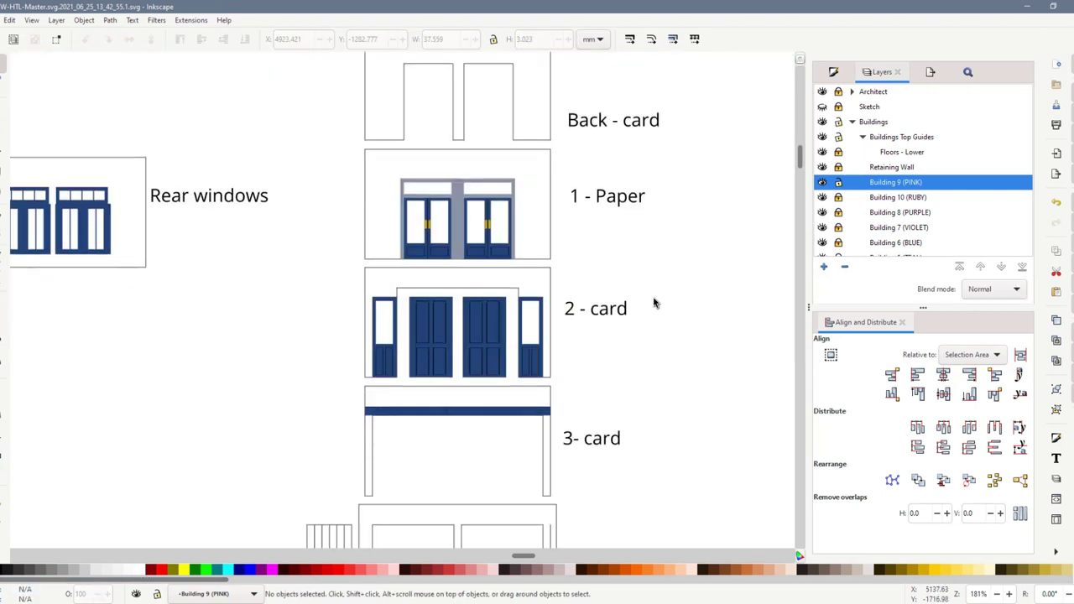
{"action": "scroll", "coordinate": [654, 303], "scroll_direction": "down", "scroll_amount": 5}
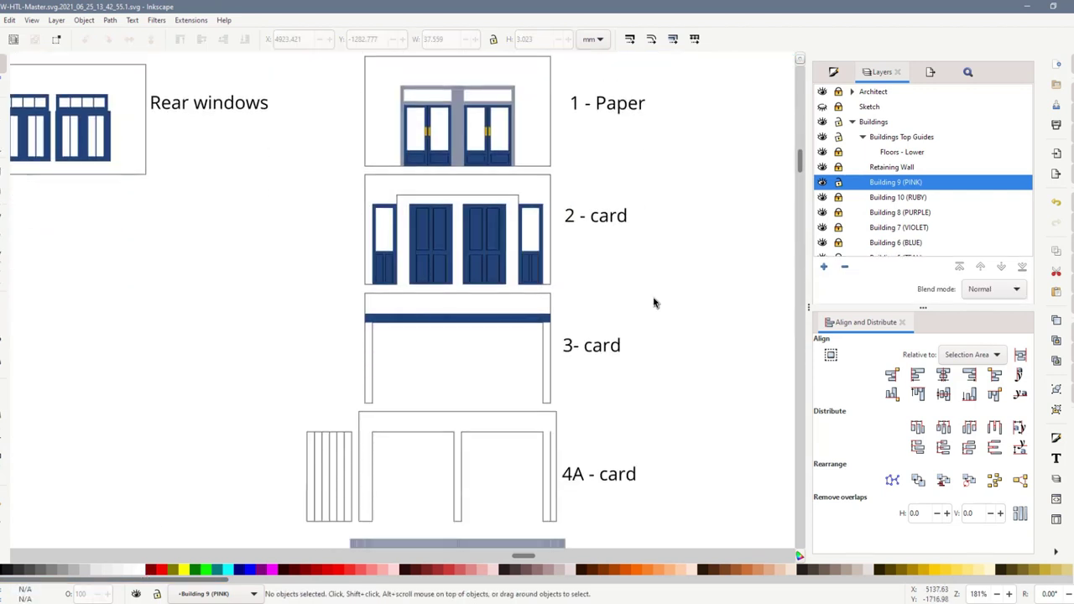
{"action": "scroll", "coordinate": [654, 303], "scroll_direction": "down", "scroll_amount": 7}
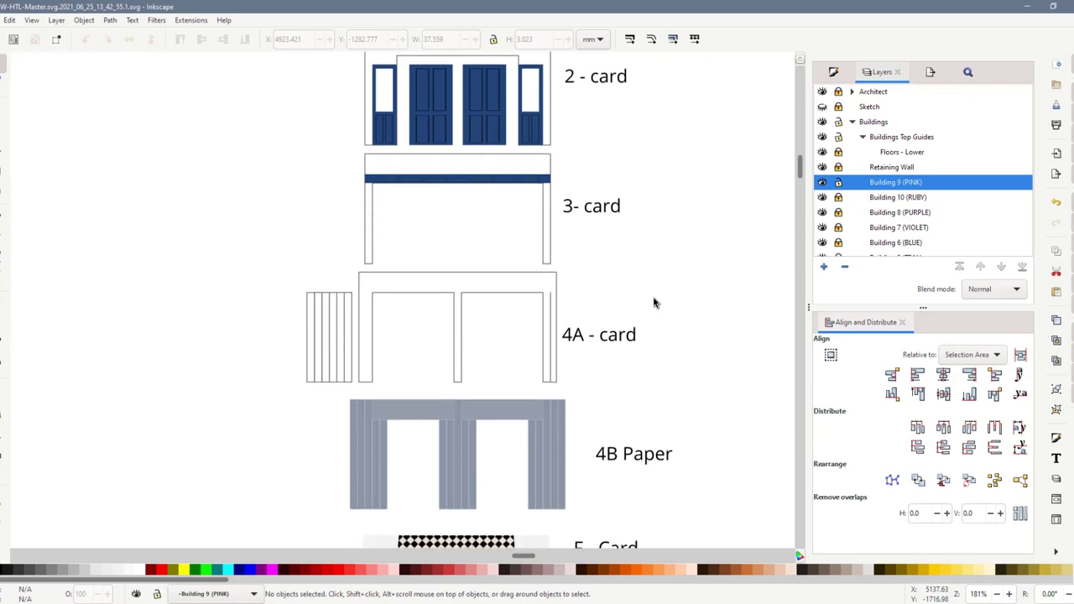
{"action": "scroll", "coordinate": [541, 346], "scroll_direction": "down", "scroll_amount": 7}
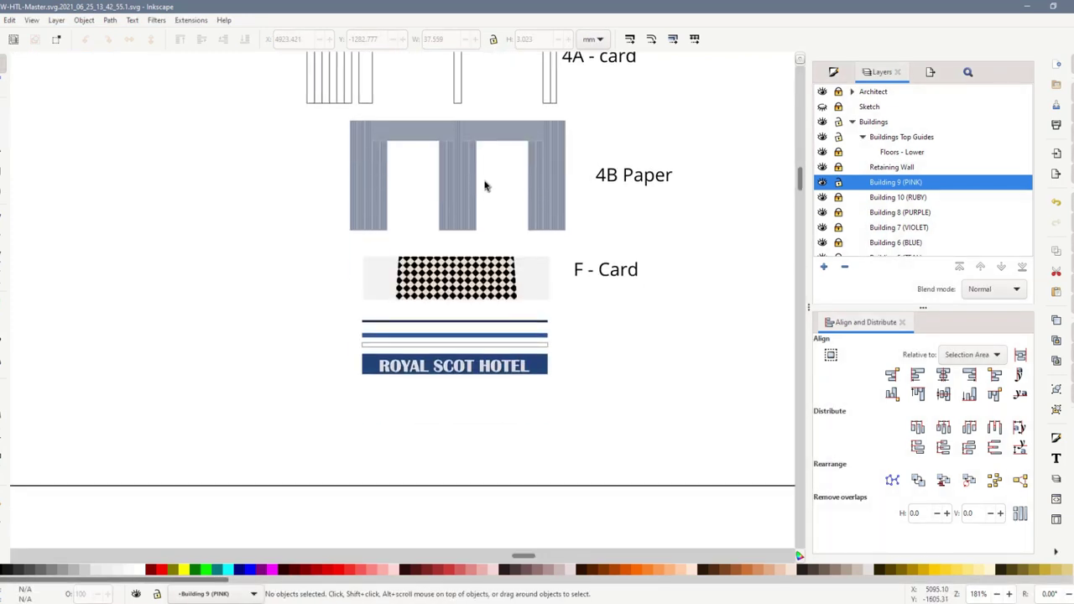
{"action": "scroll", "coordinate": [495, 160], "scroll_direction": "up", "scroll_amount": 2, "text": "ctrl"}
{"action": "scroll", "coordinate": [484, 235], "scroll_direction": "up", "scroll_amount": 2}
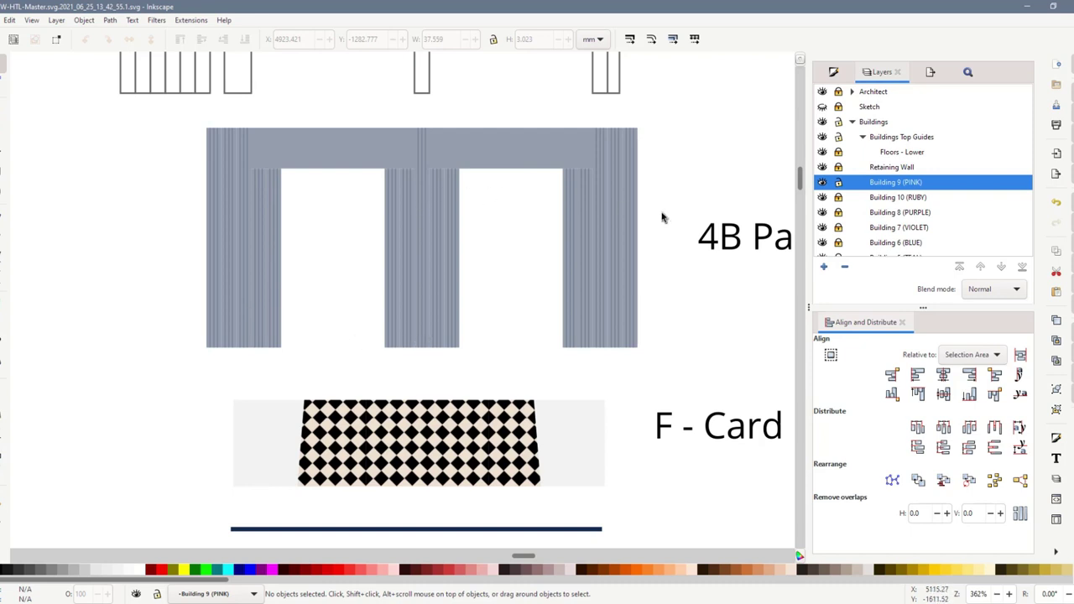
Scroll down the sheet to review the labelled layers from Back card to 4B Paper and F Card
{"action": "scroll", "coordinate": [460, 326], "scroll_direction": "down", "scroll_amount": 2}
{"action": "scroll", "coordinate": [460, 326], "scroll_direction": "down", "scroll_amount": 1, "text": "ctrl"}
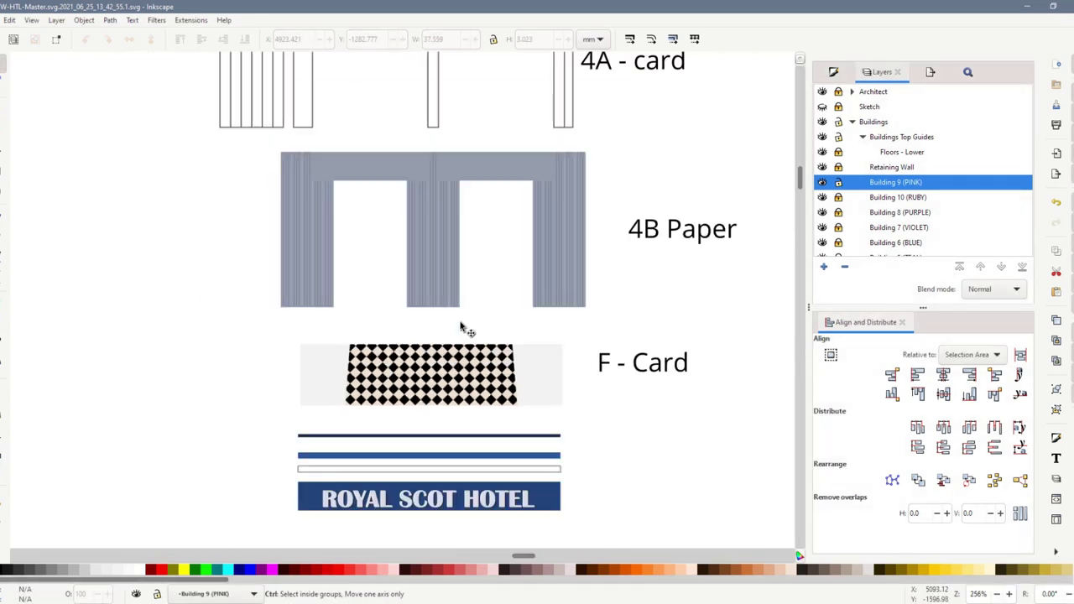
{"action": "scroll", "coordinate": [468, 328], "scroll_direction": "down", "scroll_amount": 1, "text": "ctrl"}
{"action": "scroll", "coordinate": [431, 367], "scroll_direction": "down", "scroll_amount": 4}
{"action": "scroll", "coordinate": [366, 359], "scroll_direction": "down", "scroll_amount": 1, "text": "ctrl"}
{"action": "scroll", "coordinate": [364, 359], "scroll_direction": "down", "scroll_amount": 2, "text": "ctrl"}
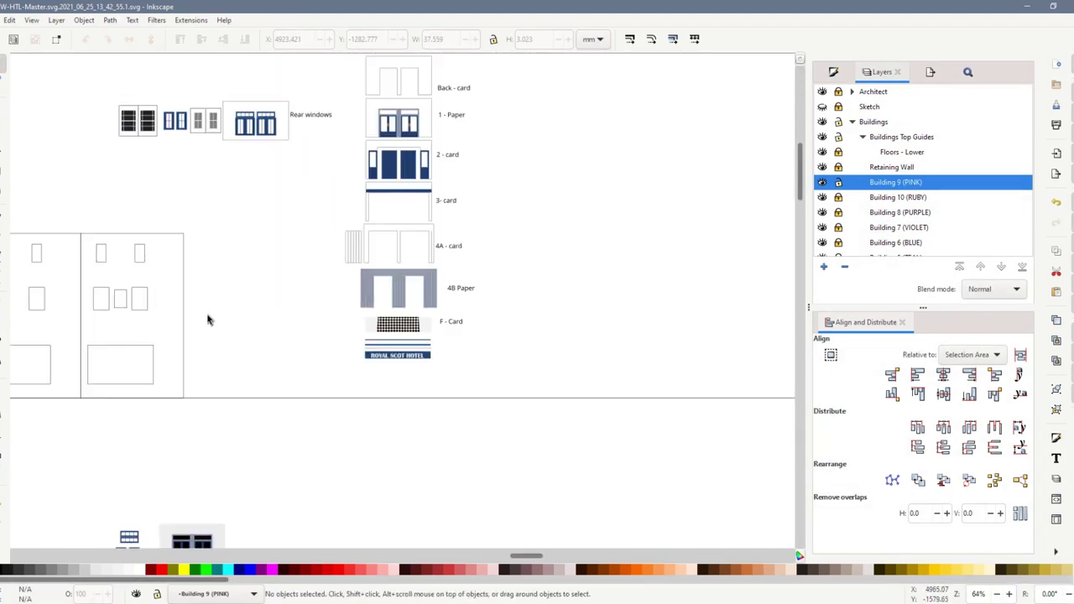
{"action": "scroll", "coordinate": [134, 160], "scroll_direction": "up", "scroll_amount": 3}
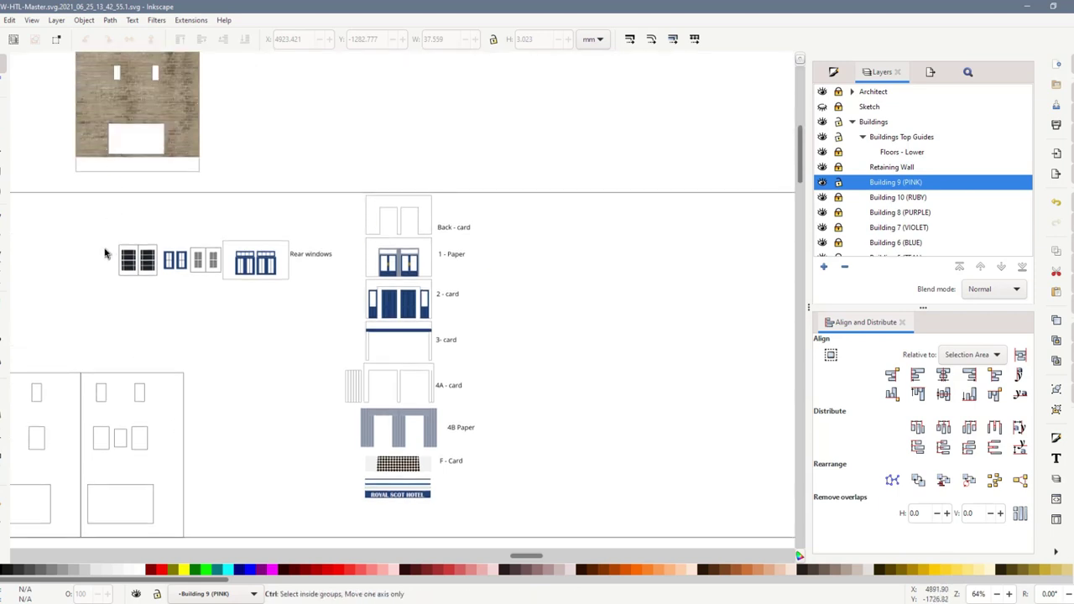